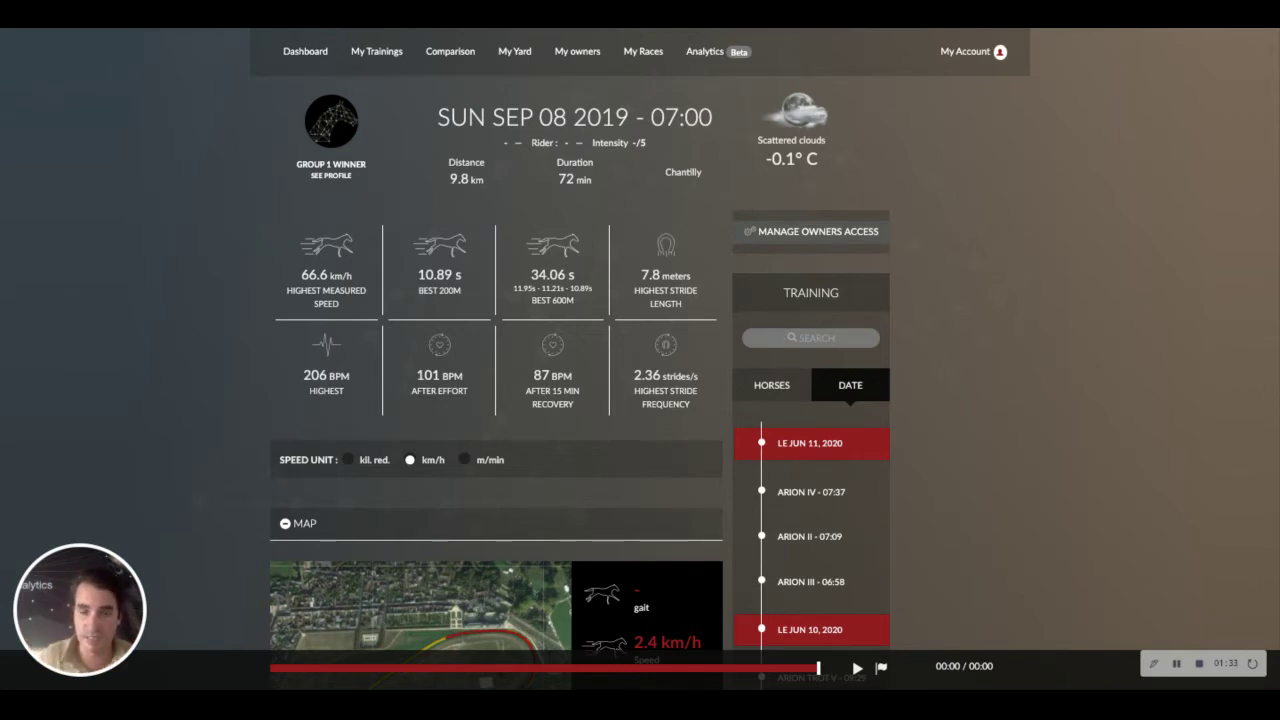
# Scroll to the GRAPH section and inspect the Jun 6, 2020 speed (5.7 km/h), BPM (94) and stride-length charts.
pyautogui.scroll(-2, 496, 400)
pyautogui.scroll(-3, 496, 400)
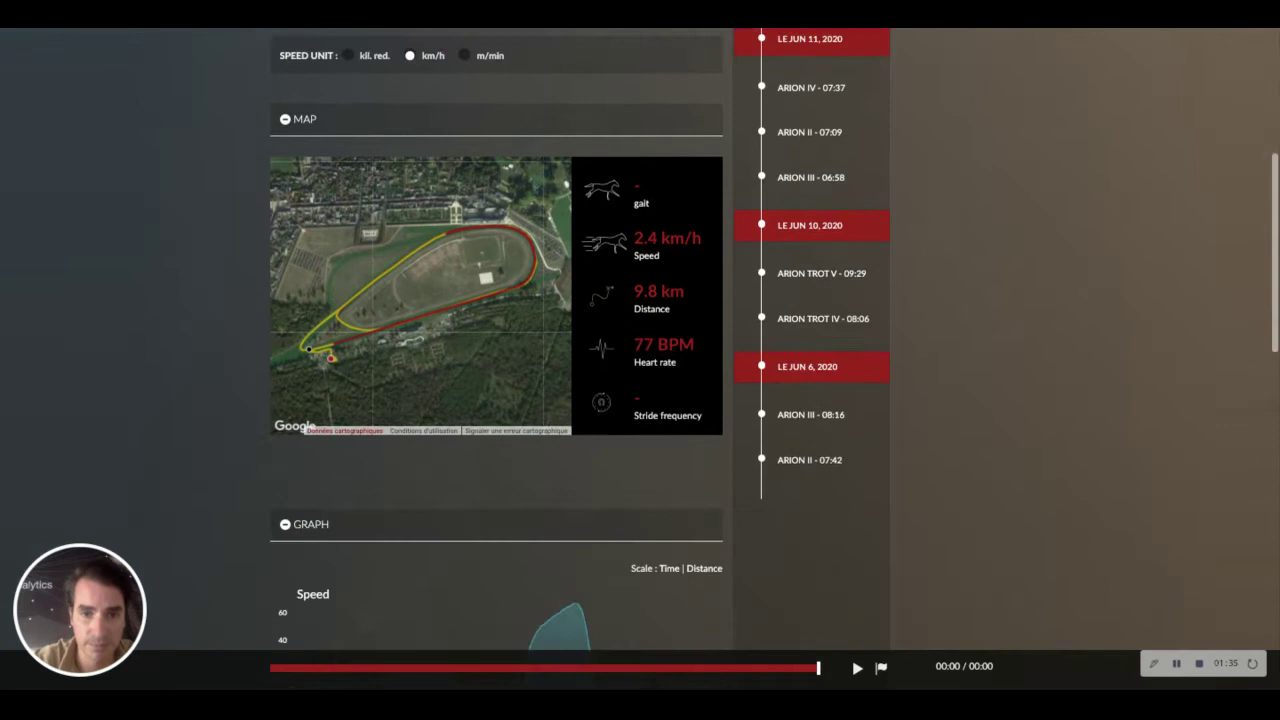
pyautogui.scroll(-1, 545, 349)
pyautogui.scroll(-2, 545, 349)
pyautogui.scroll(-1, 545, 349)
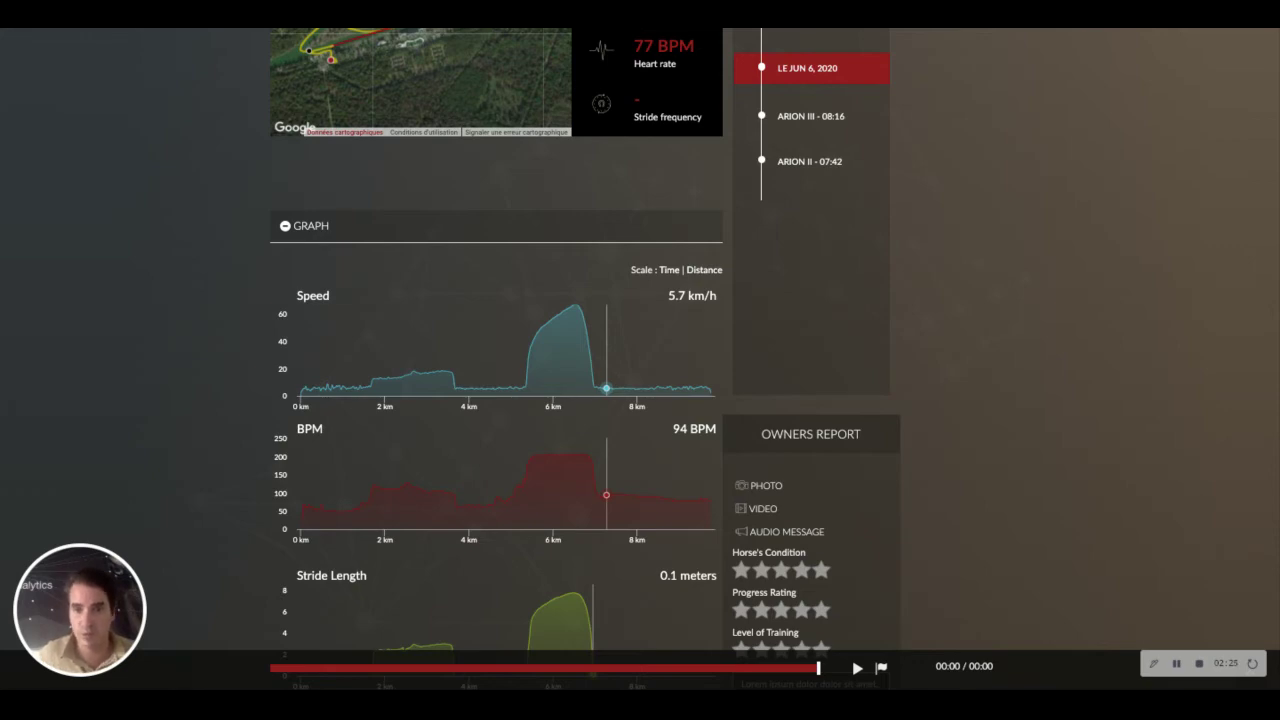
pyautogui.scroll(2, 640, 360)
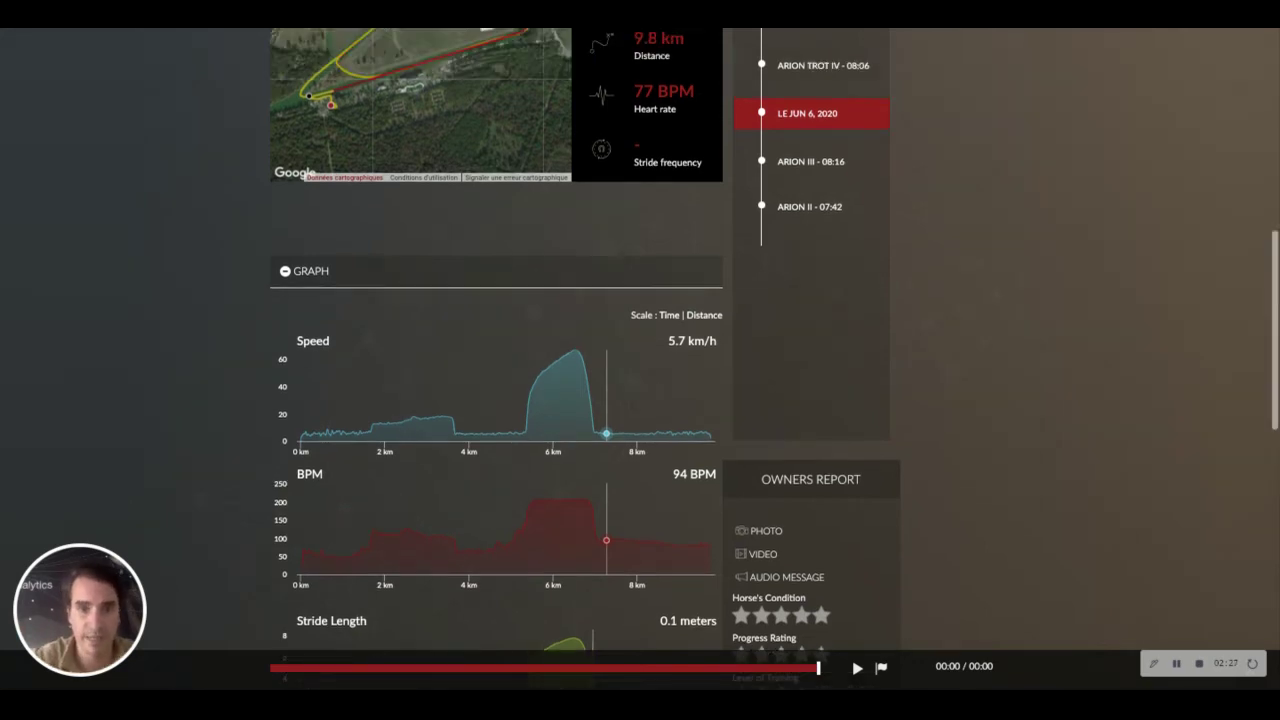
# From the Dashboard, open FUTURE PERFORMER under Trainings of 08/09/2019.
pyautogui.scroll(8, 640, 360)
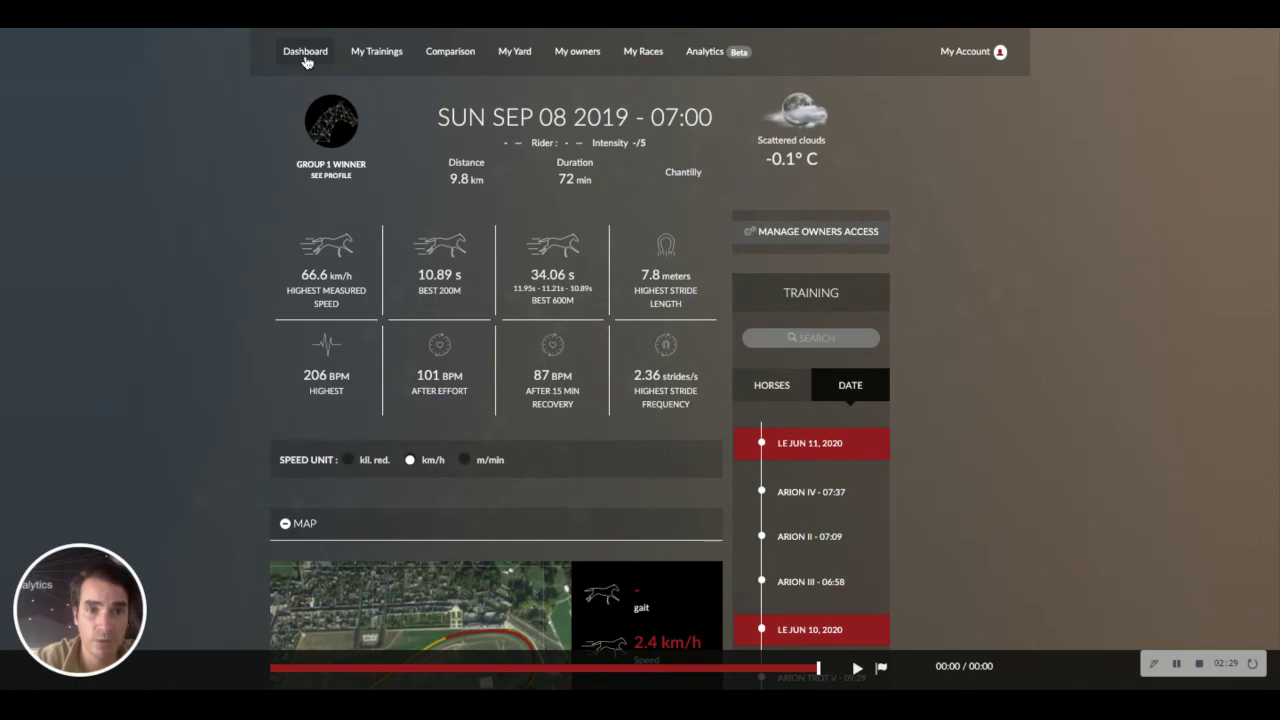
pyautogui.click(306, 58)
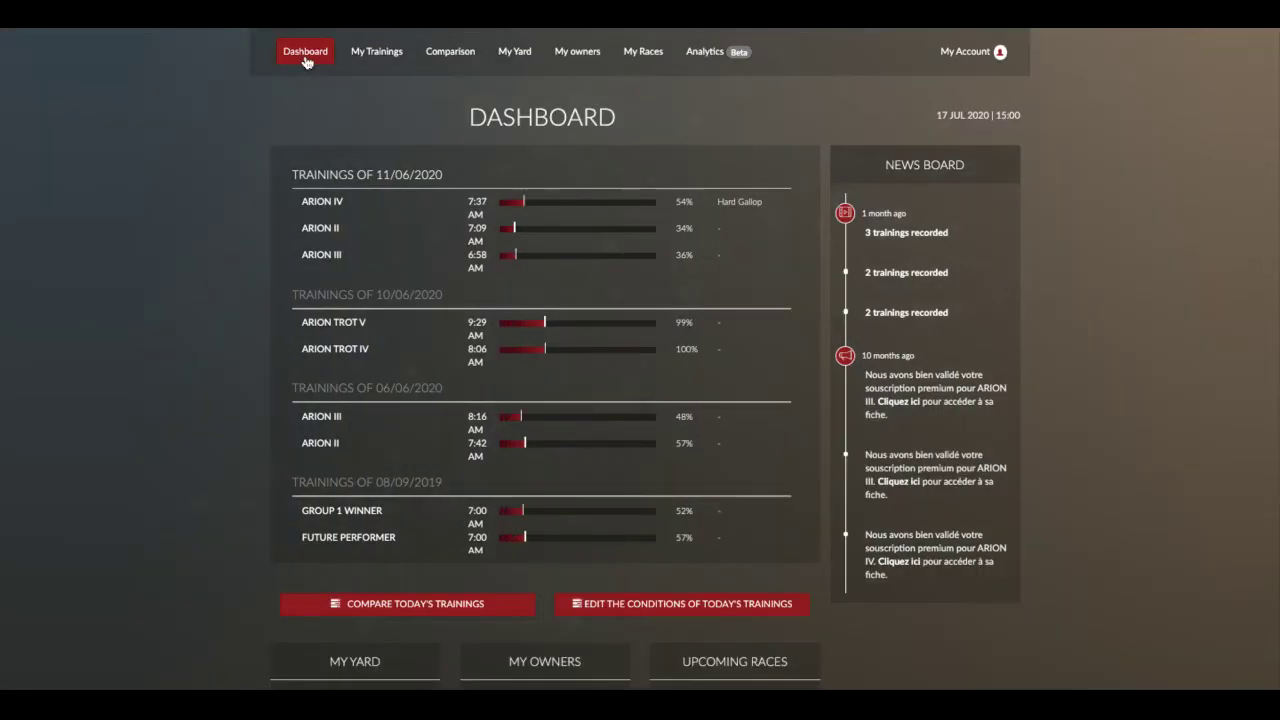
pyautogui.click(354, 538)
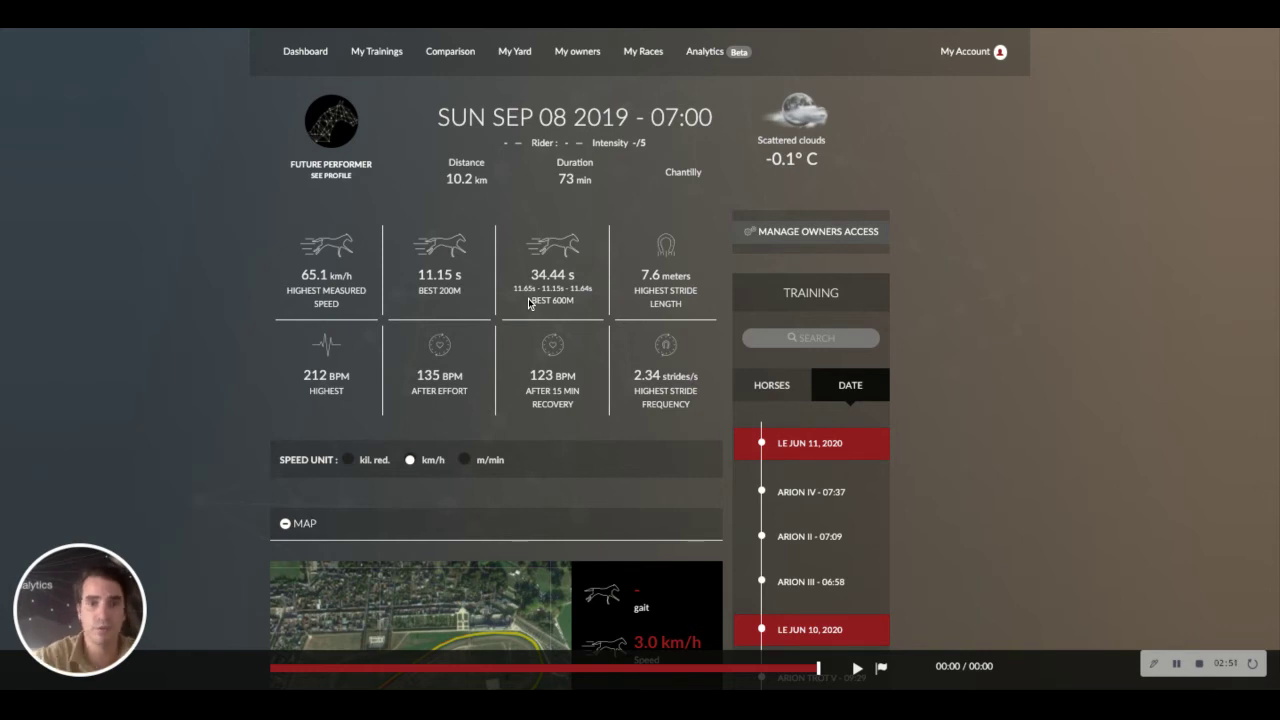
# Review the Future Performer stat tiles, then scroll to its route map around the Chantilly track.
pyautogui.scroll(-1, 528, 298)
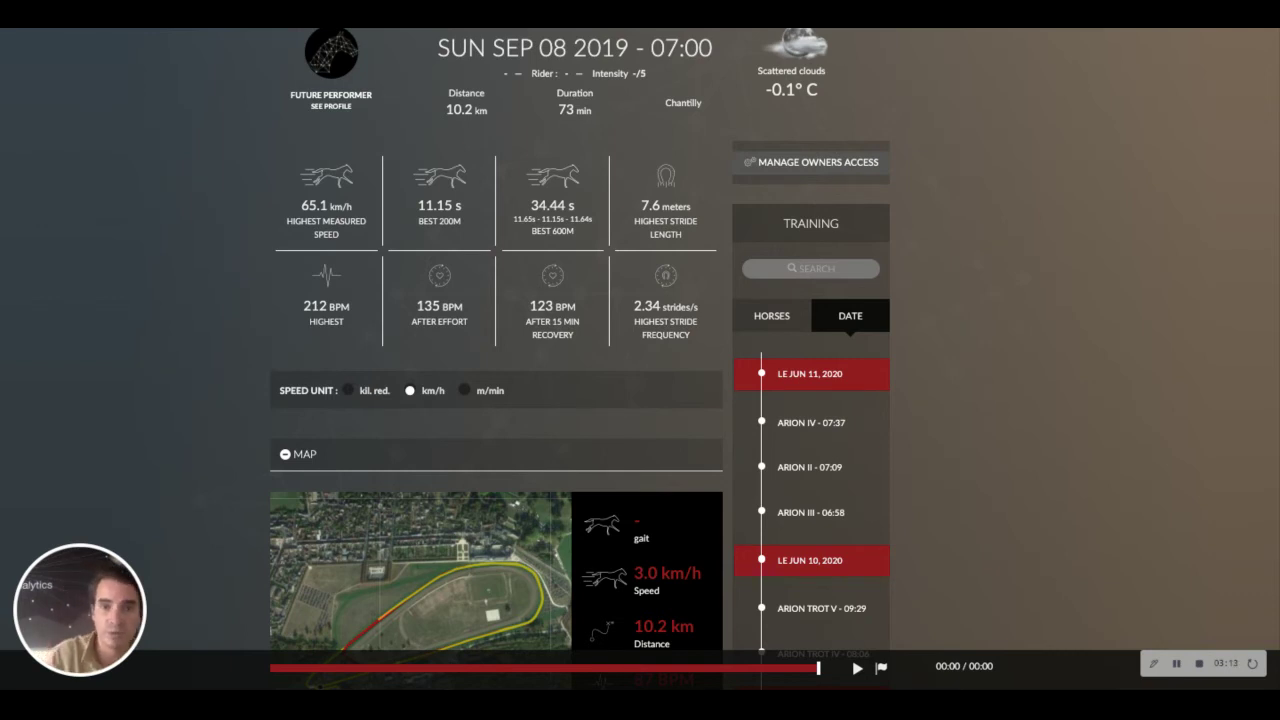
pyautogui.scroll(-1, 640, 400)
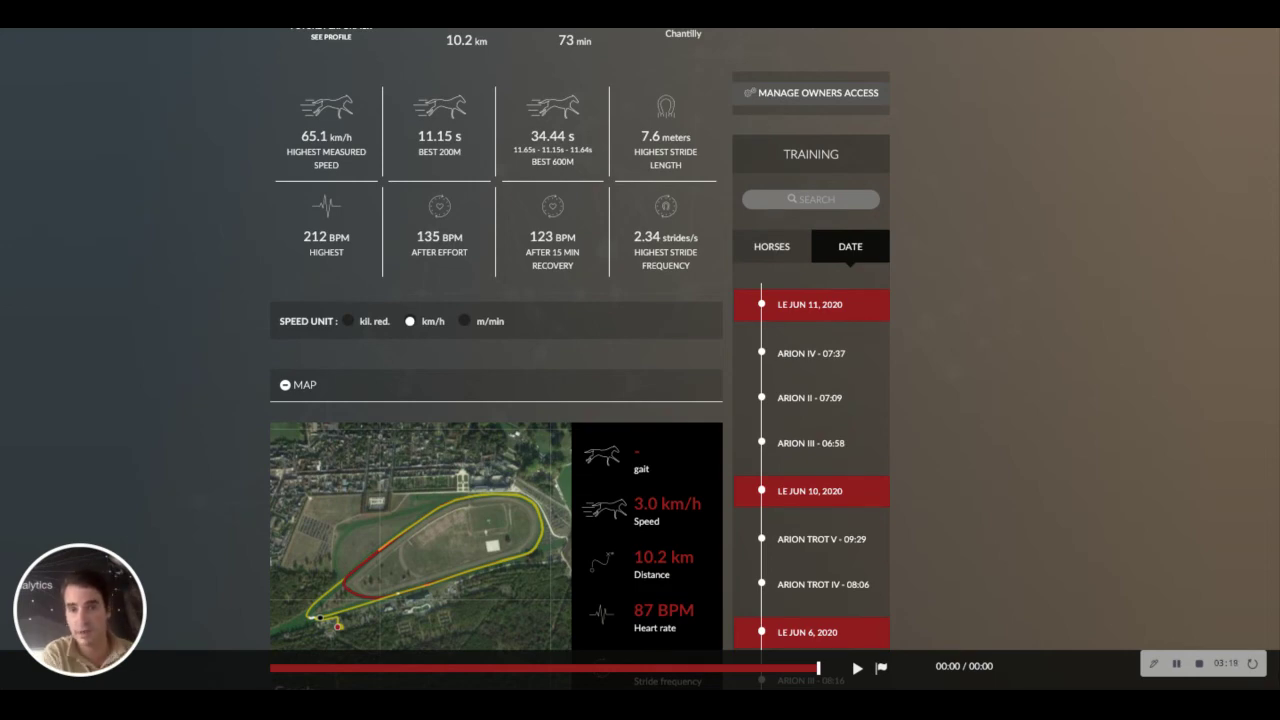
# Scroll to the Future Performer GRAPH section and inspect the speed, BPM and stride-length charts.
pyautogui.scroll(-3, 497, 400)
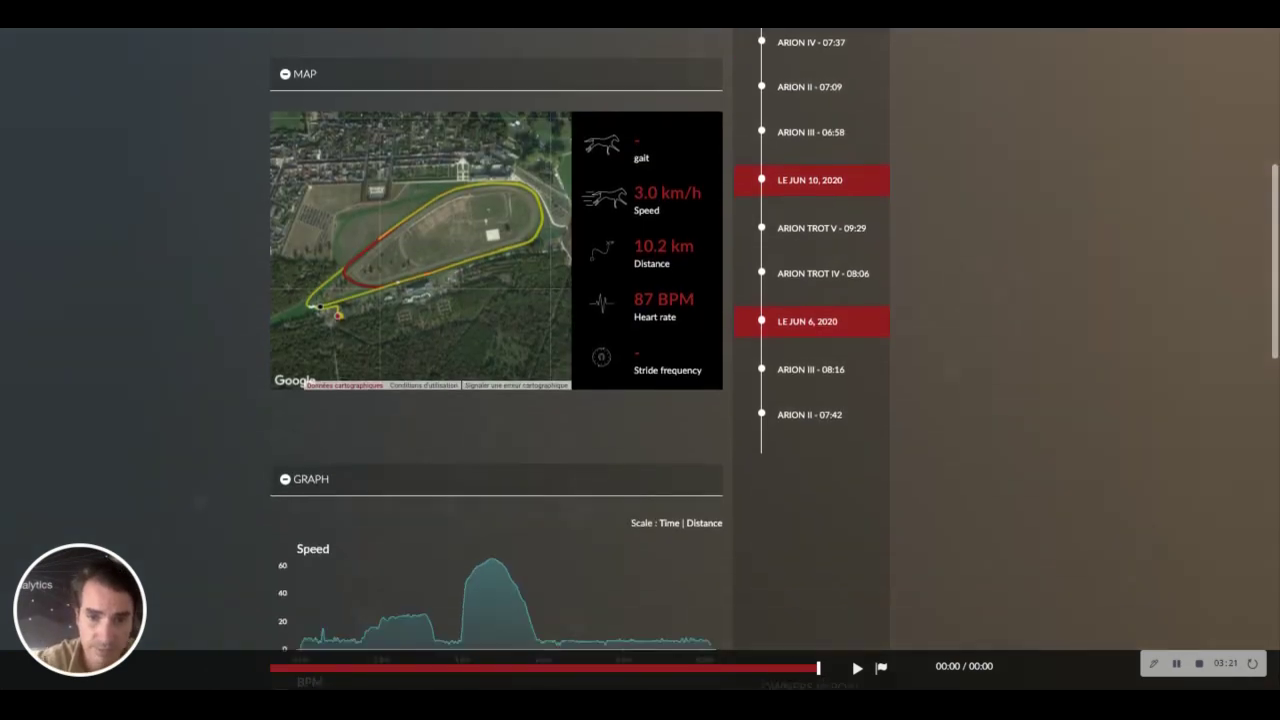
pyautogui.scroll(-3, 490, 368)
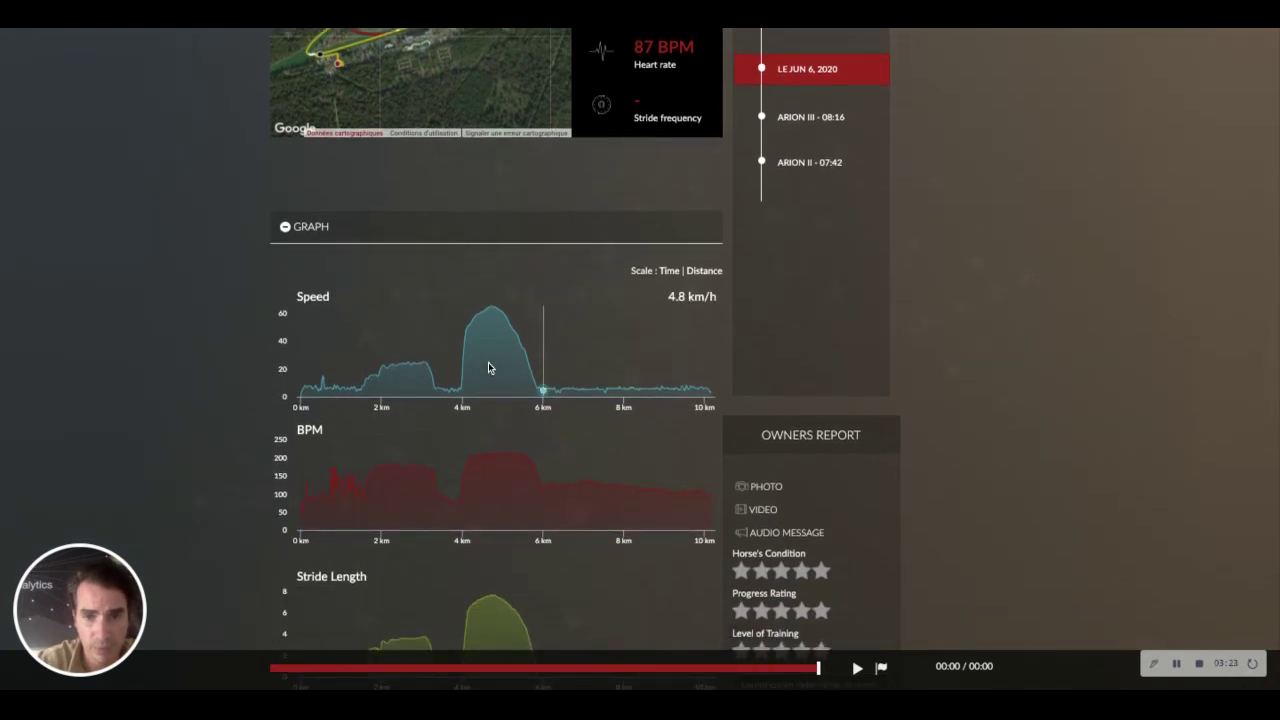